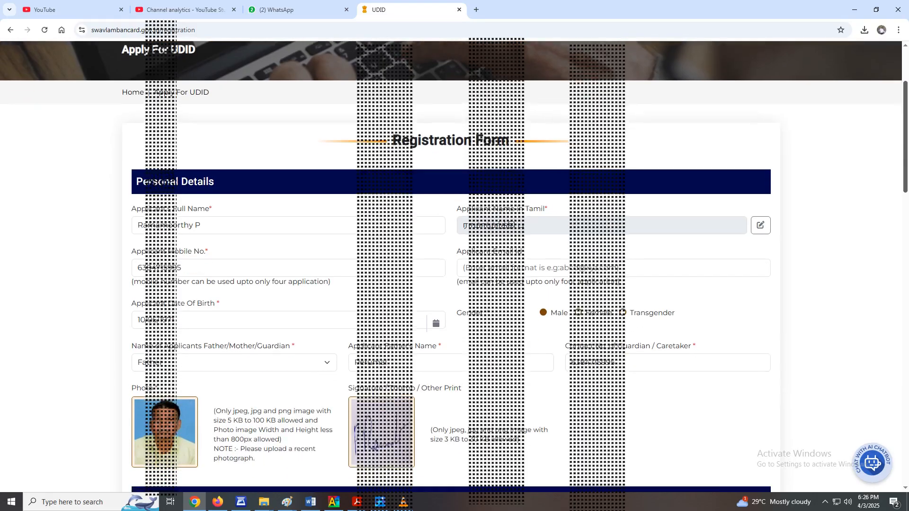
# - Examine the registration page's web address and the applicant's full name and Tamil name fields in the Personal Details section
pyautogui.scroll(1, 450, 265)
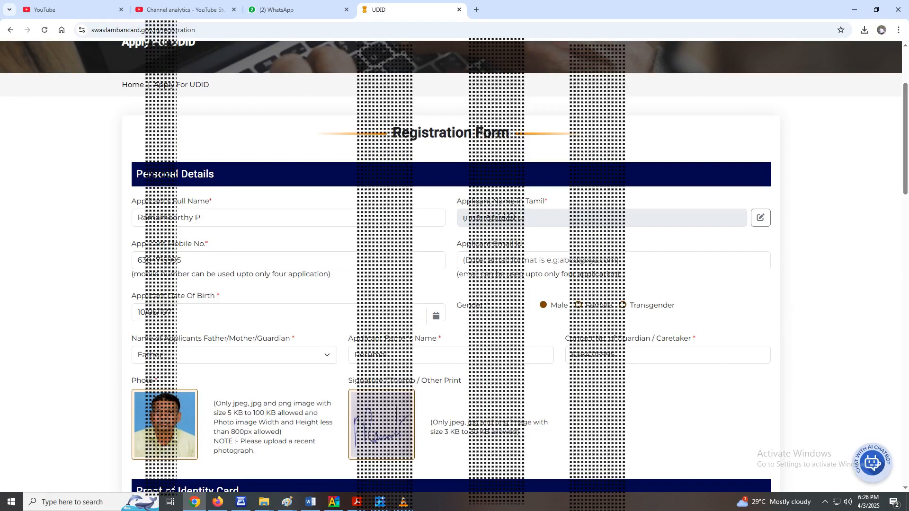
pyautogui.click(218, 30)
pyautogui.doubleClick(218, 30)
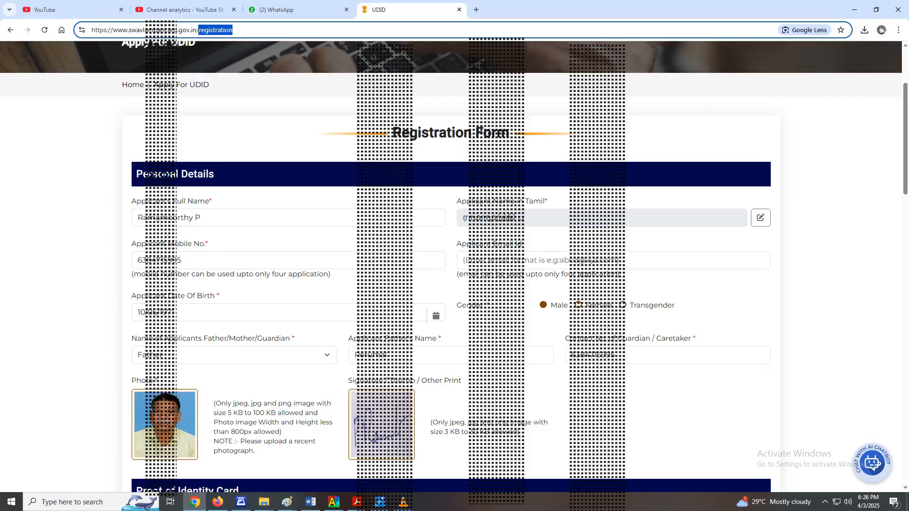
pyautogui.moveTo(235, 29); pyautogui.dragTo(91, 30)
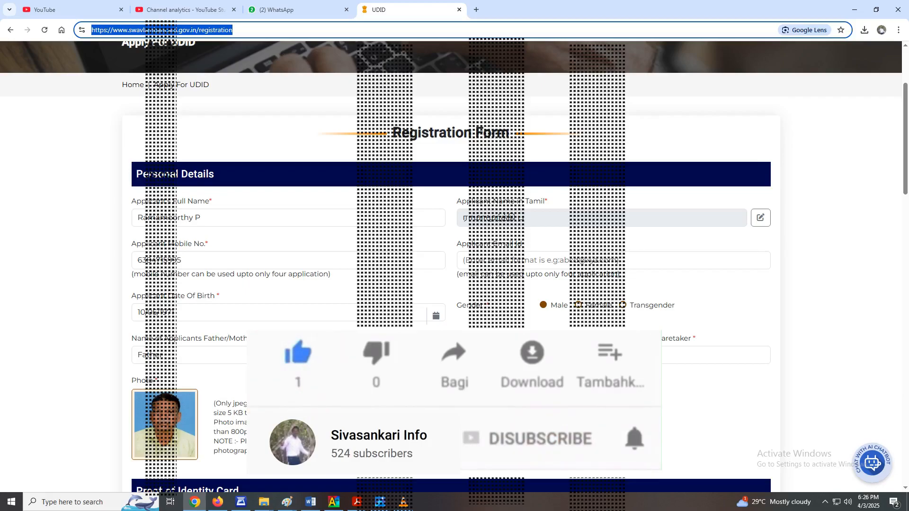
pyautogui.moveTo(202, 218); pyautogui.dragTo(136, 217)
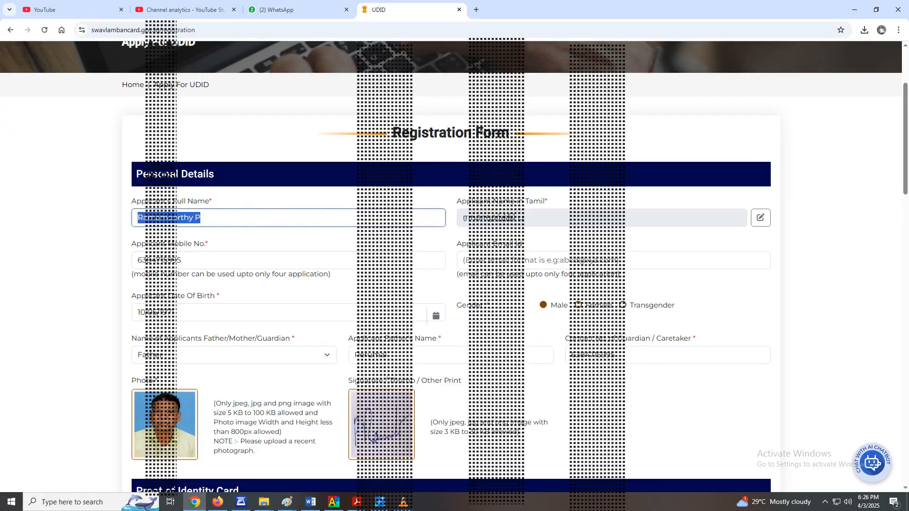
pyautogui.click(100, 220)
pyautogui.moveTo(212, 201); pyautogui.dragTo(131, 201)
pyautogui.moveTo(203, 217); pyautogui.dragTo(137, 218)
pyautogui.click(105, 219)
pyautogui.moveTo(548, 201); pyautogui.dragTo(456, 201)
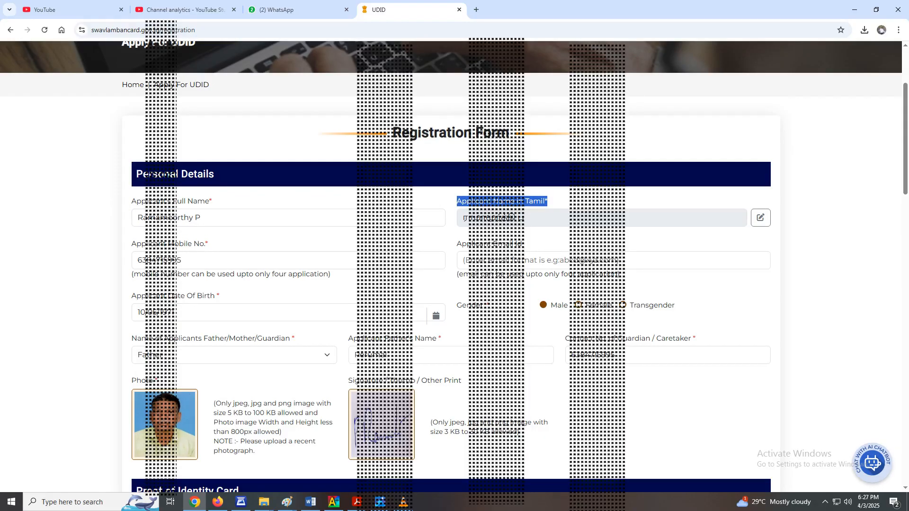
# - Unlock the applicant's Tamil name field for editing and place the cursor in it
pyautogui.click(760, 218)
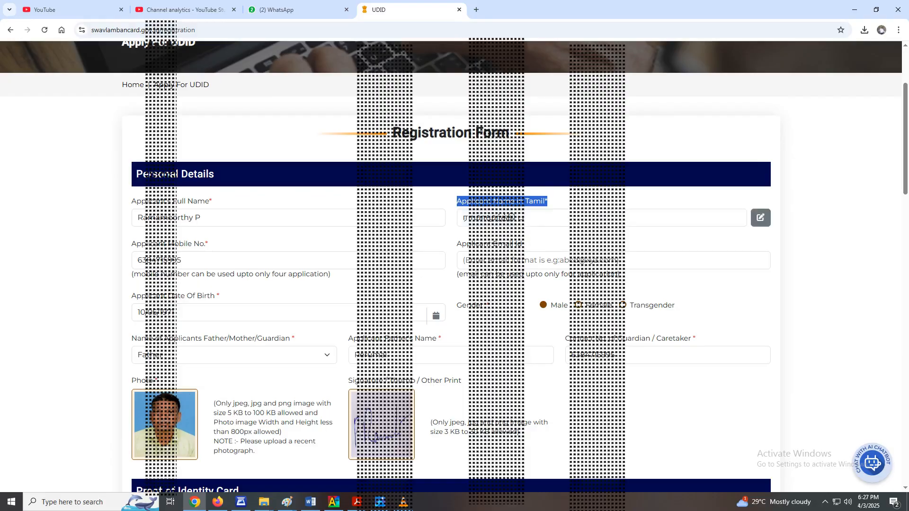
pyautogui.click(760, 218)
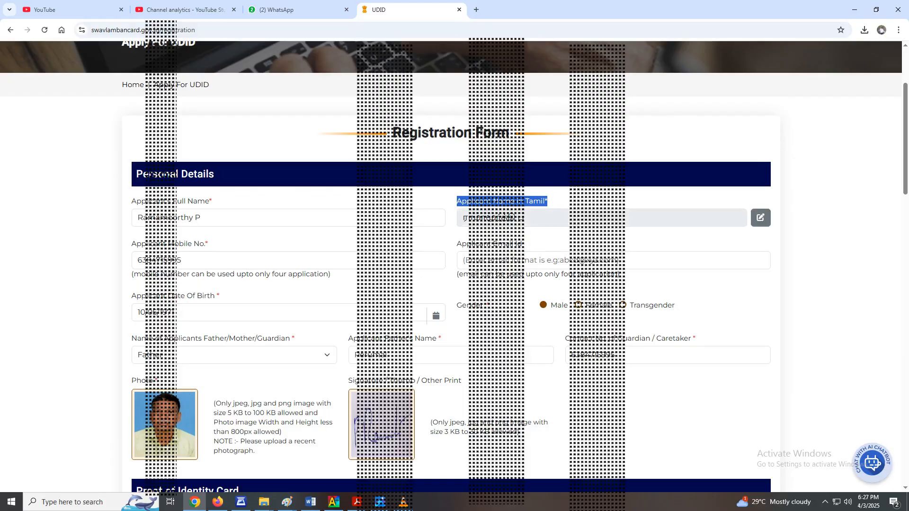
pyautogui.click(760, 217)
pyautogui.click(760, 218)
pyautogui.click(761, 218)
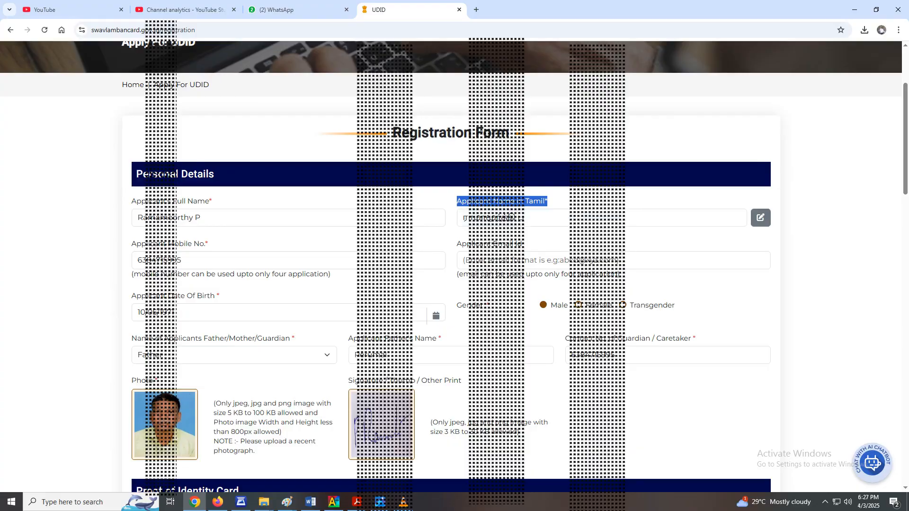
pyautogui.click(479, 218)
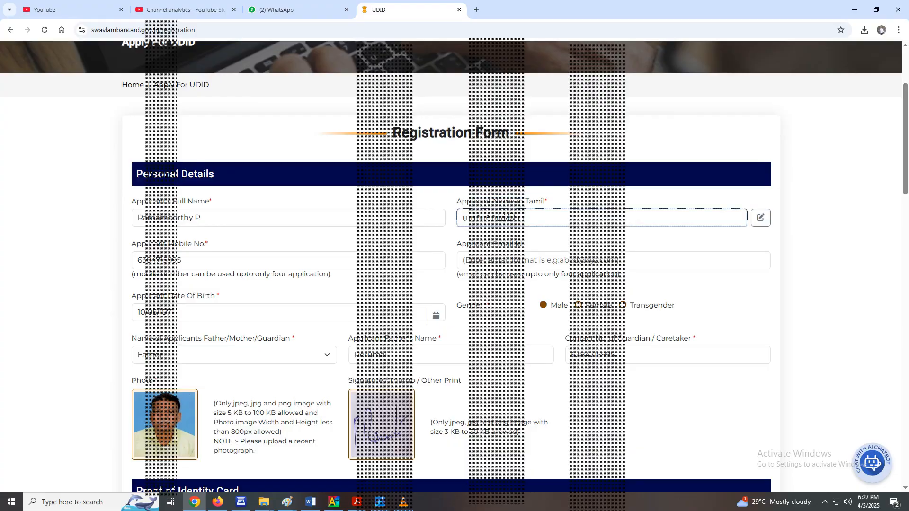
# - Try to replace the Tamil name by entering the applicant's name phonetically in English letters
pyautogui.press('BackSpace')
pyautogui.moveTo(520, 218); pyautogui.dragTo(462, 218)
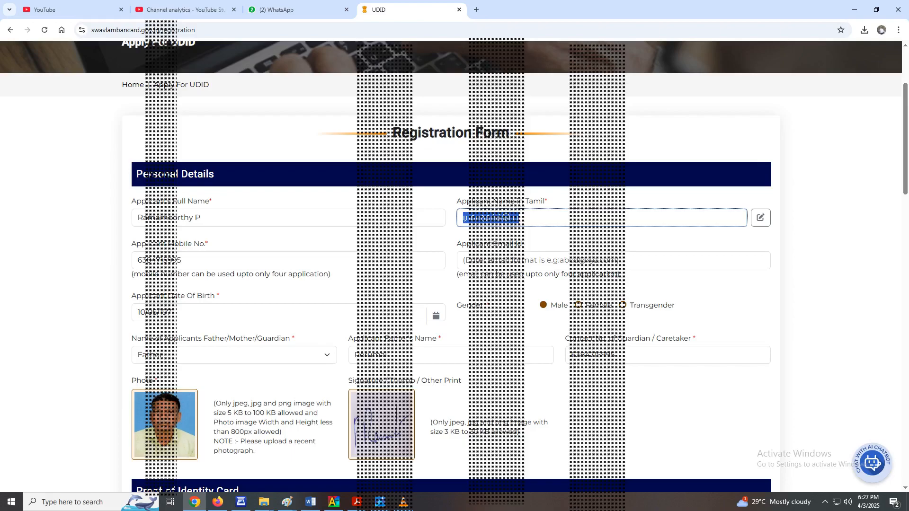
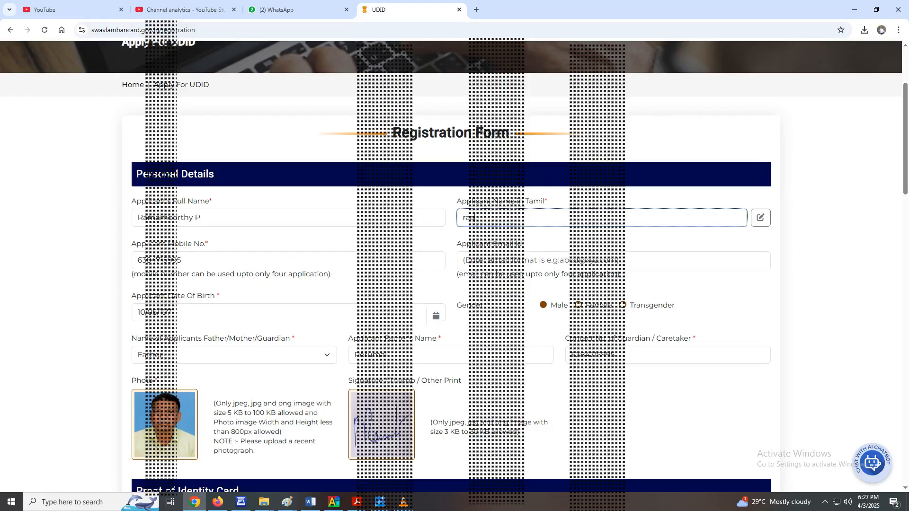
# - Open Google Translate in a new tab and enter the applicant's name for English-to-Tamil translation
pyautogui.scroll(3, 479, 217)
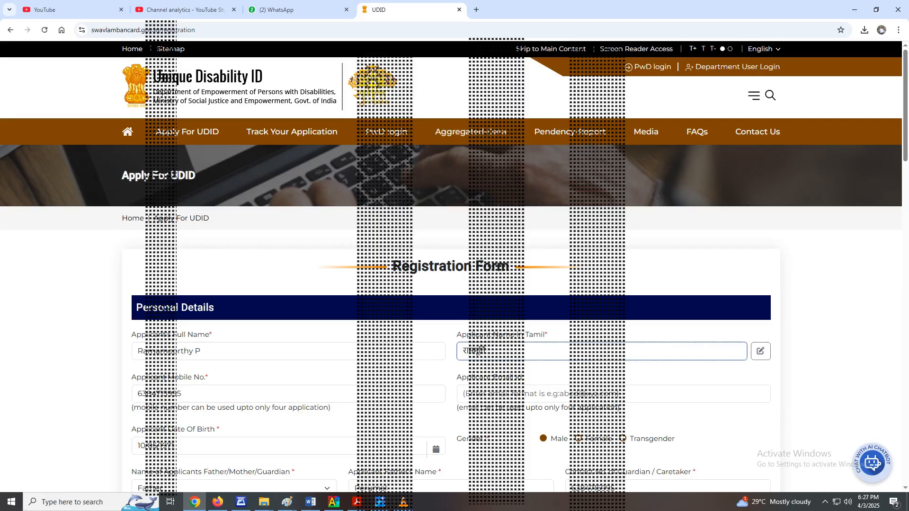
pyautogui.hotkey('ctrl', 't')
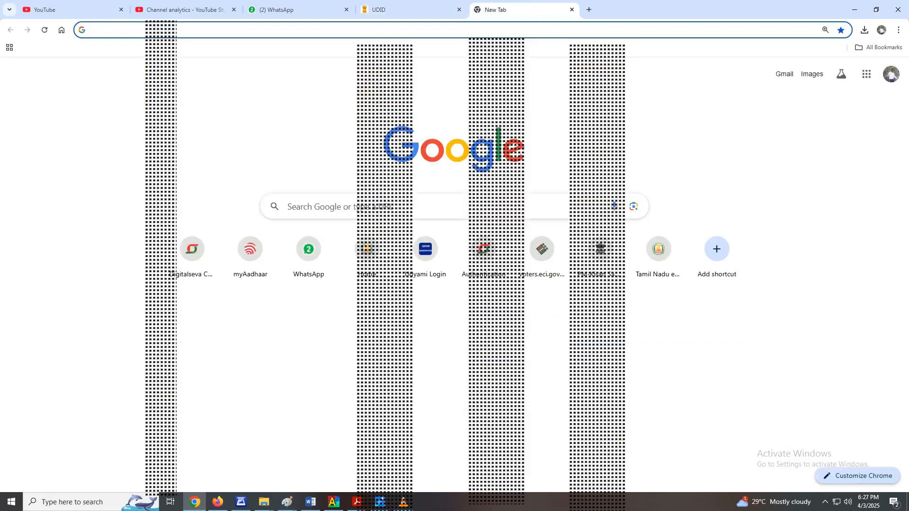
pyautogui.click(866, 74)
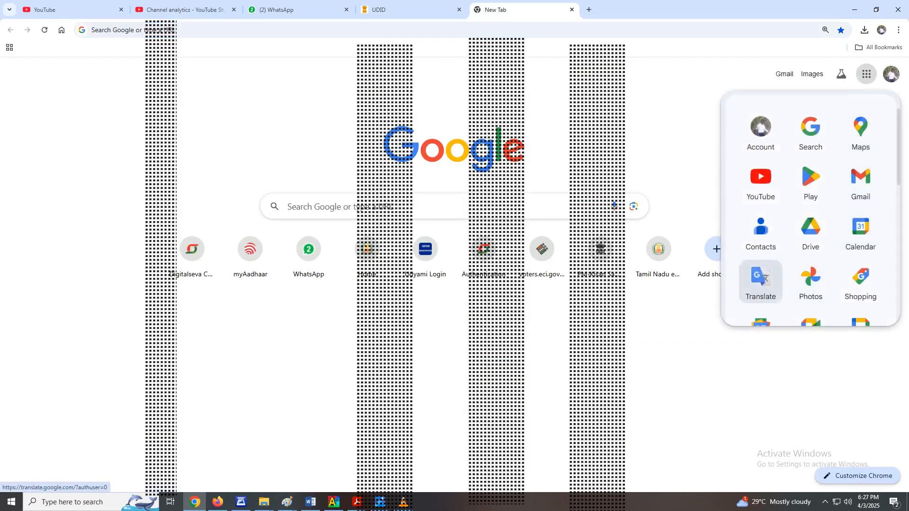
pyautogui.click(760, 279)
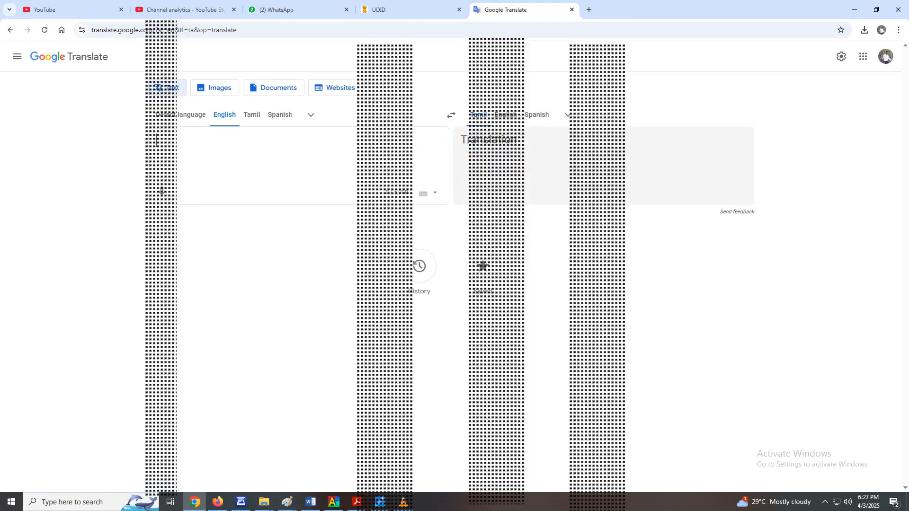
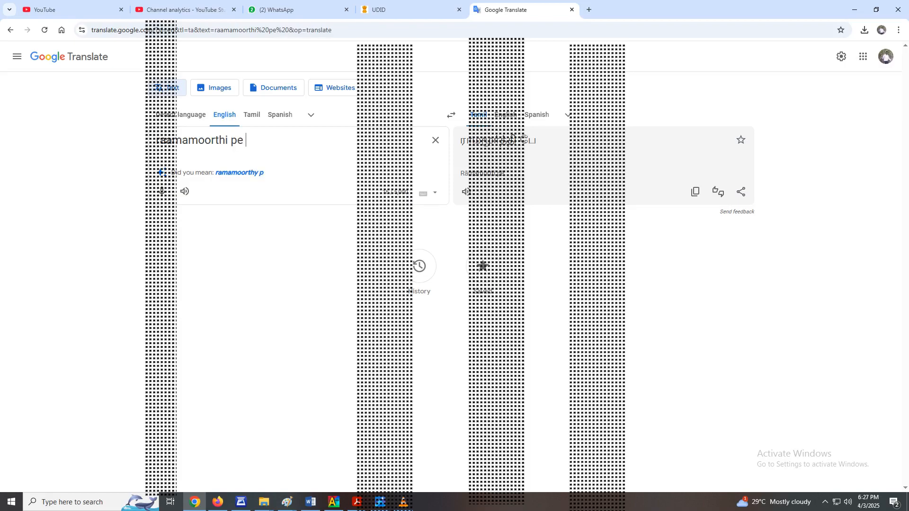
# - Add the father's full name after the applicant's name in the English source text
pyautogui.press('BackSpace')
pyautogui.press('BackSpace')
pyautogui.press('BackSpace')
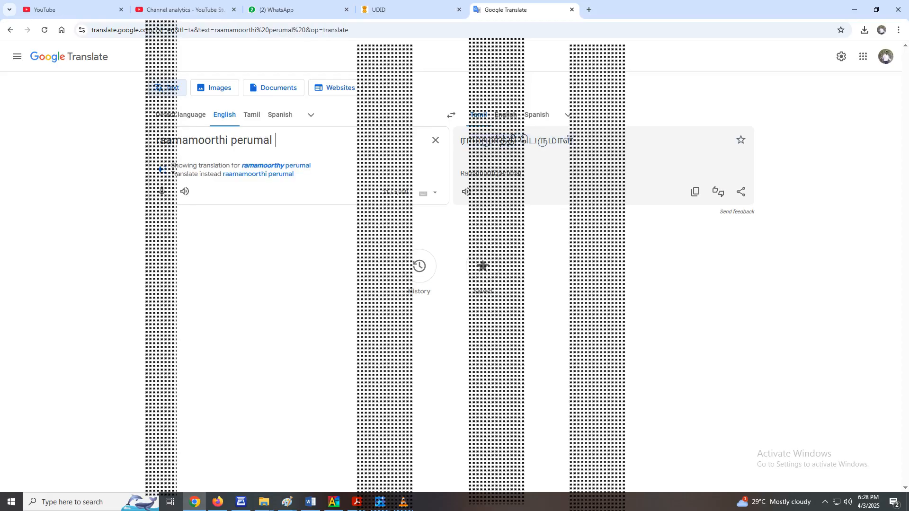
# - Copy the full Tamil translation and replace the applicant's Tamil name in the UDID registration form with it
pyautogui.moveTo(573, 141); pyautogui.dragTo(537, 141)
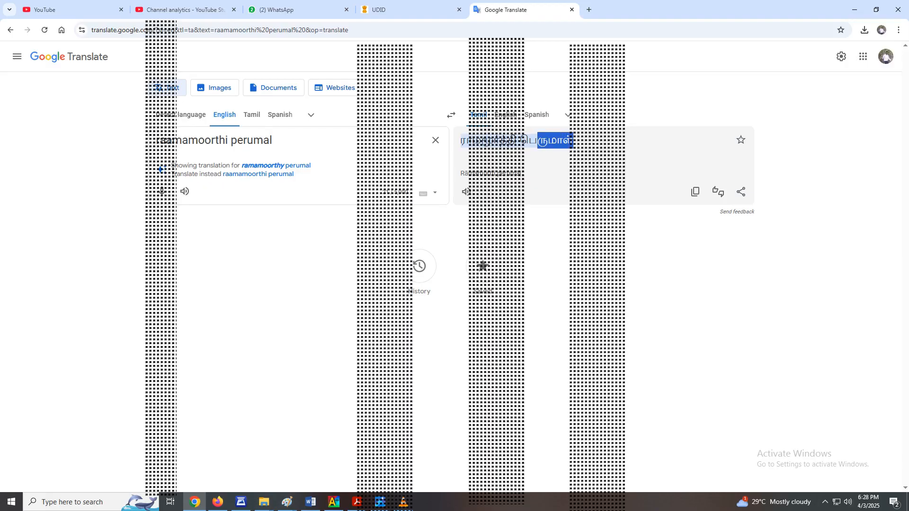
pyautogui.hotkey('ctrl', 'c')
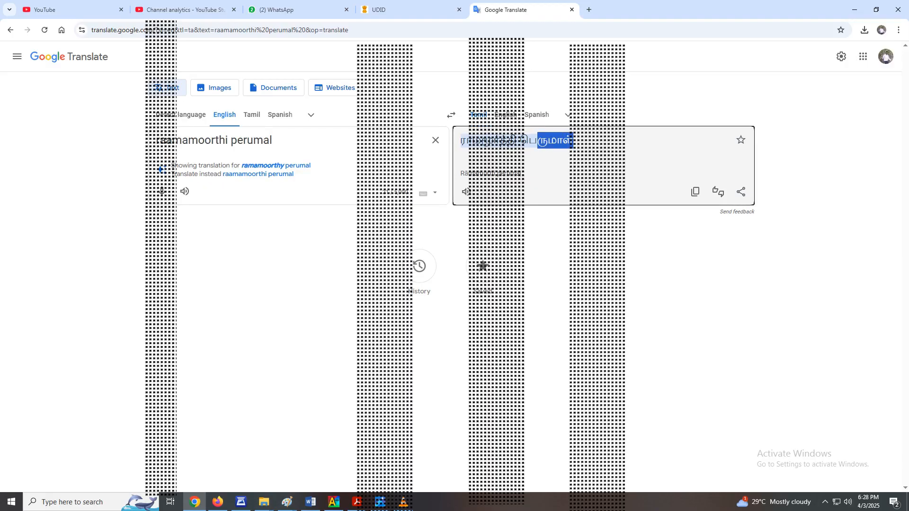
pyautogui.moveTo(578, 141); pyautogui.dragTo(461, 141)
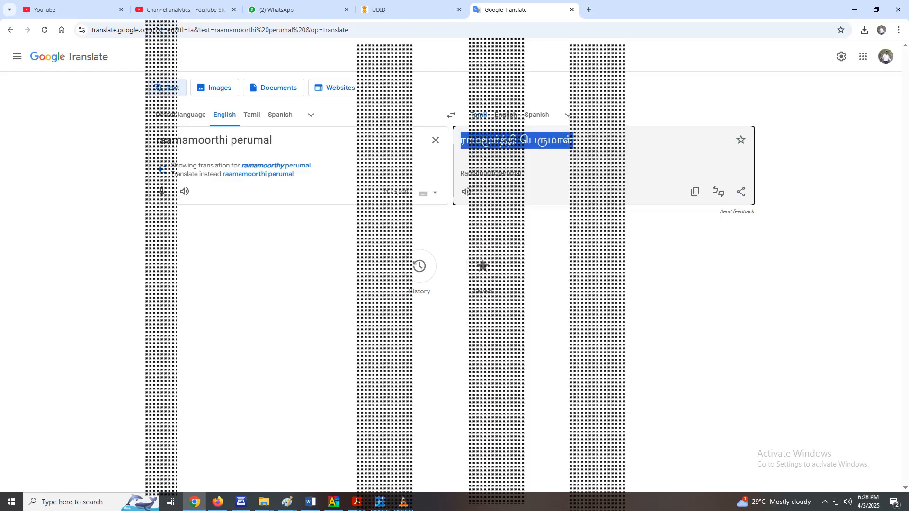
pyautogui.click(407, 9)
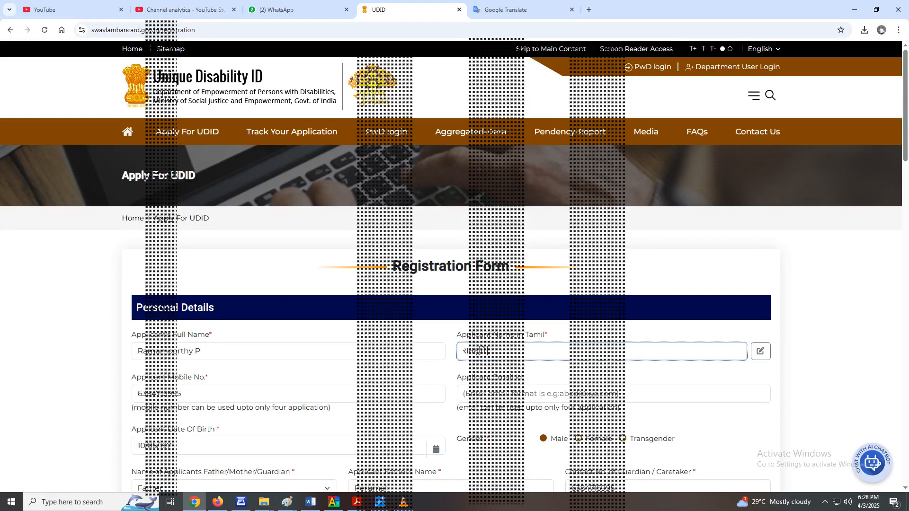
pyautogui.hotkey('ctrl', 'a')
pyautogui.hotkey('ctrl', 'v')
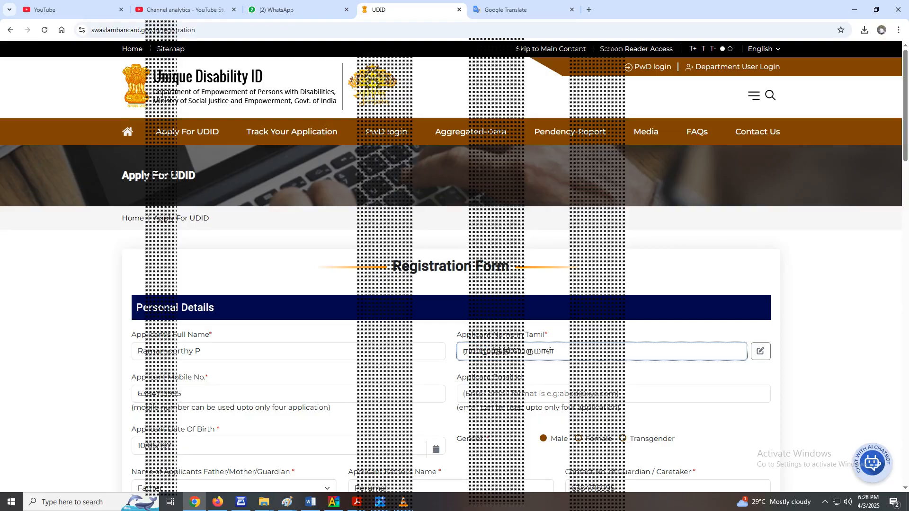
# - Trim the end of the pasted Tamil name to shorten the father's name to an initial
pyautogui.press('BackSpace')
pyautogui.press('BackSpace')
pyautogui.press('BackSpace')
pyautogui.press('BackSpace')
pyautogui.press('BackSpace')
pyautogui.press('BackSpace')
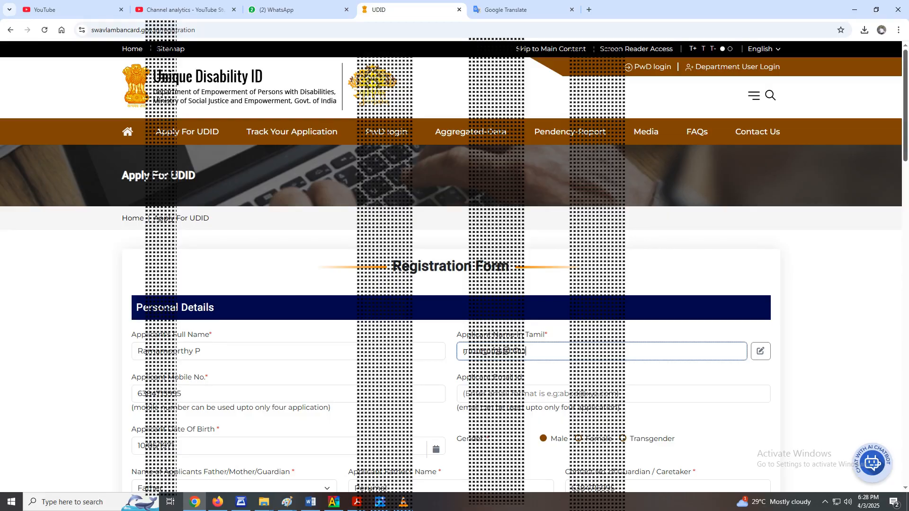
# - Examine the applicant's mobile number, e-mail, date of birth and gender fields in the Personal Details section
pyautogui.scroll(-4, 454, 265)
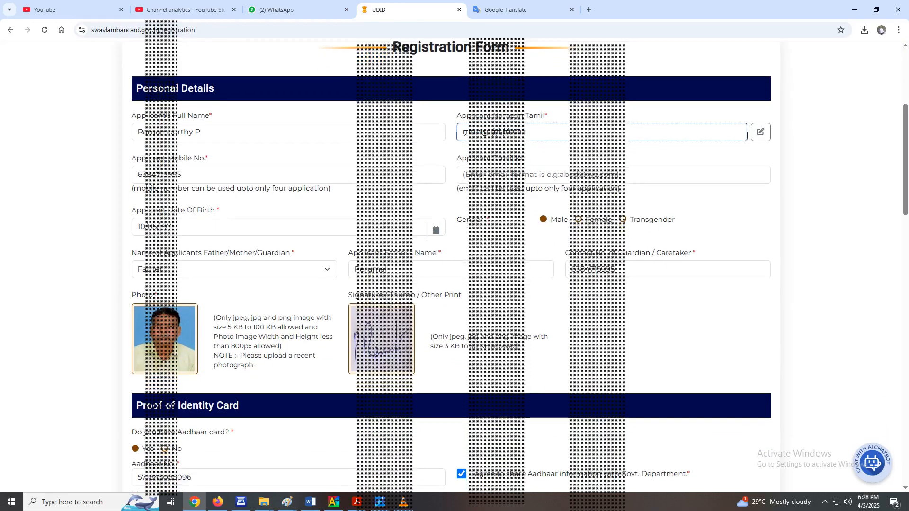
pyautogui.moveTo(209, 158); pyautogui.dragTo(131, 158)
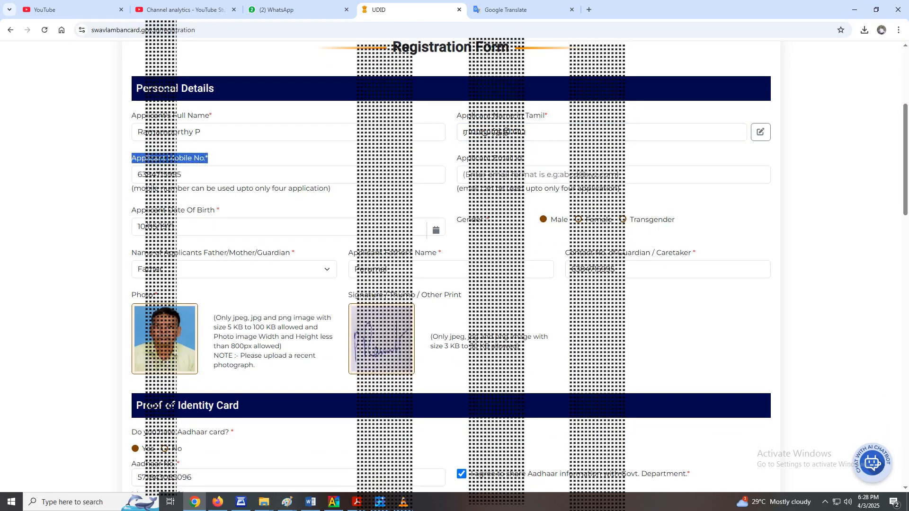
pyautogui.click(131, 158)
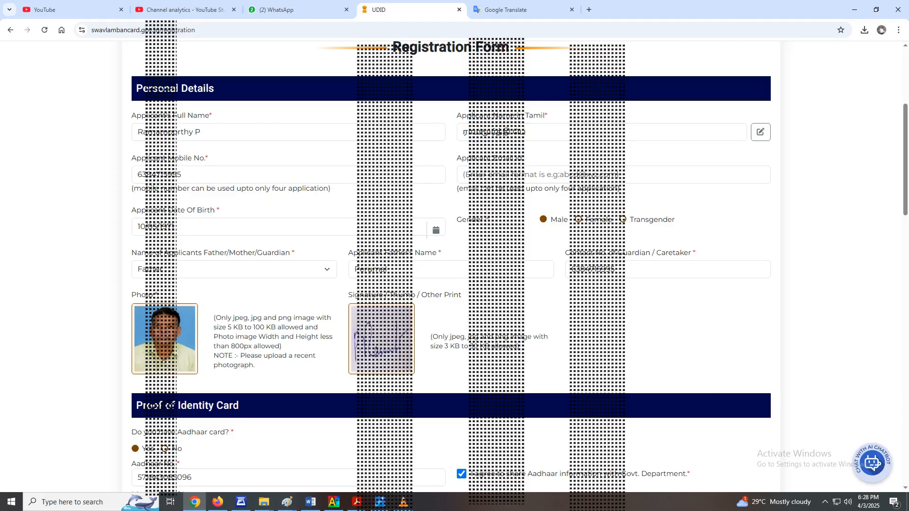
pyautogui.moveTo(522, 158); pyautogui.dragTo(457, 158)
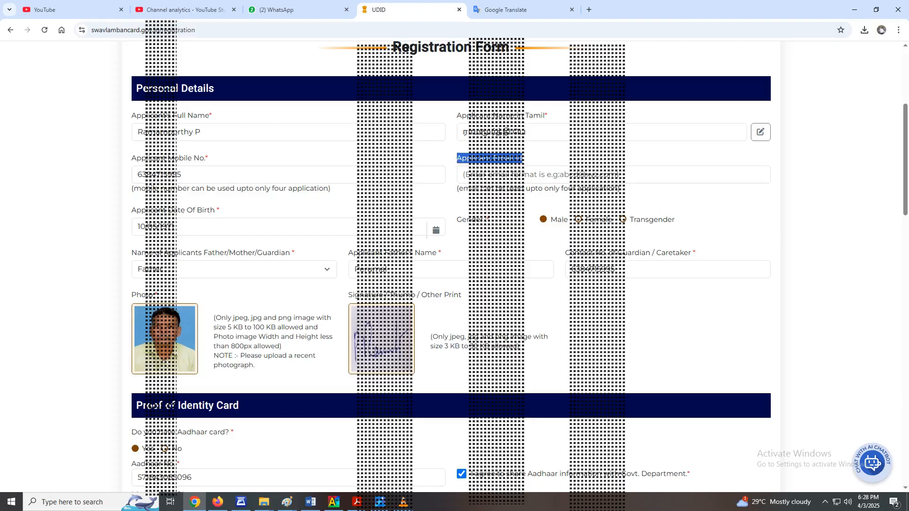
pyautogui.moveTo(221, 210); pyautogui.dragTo(131, 210)
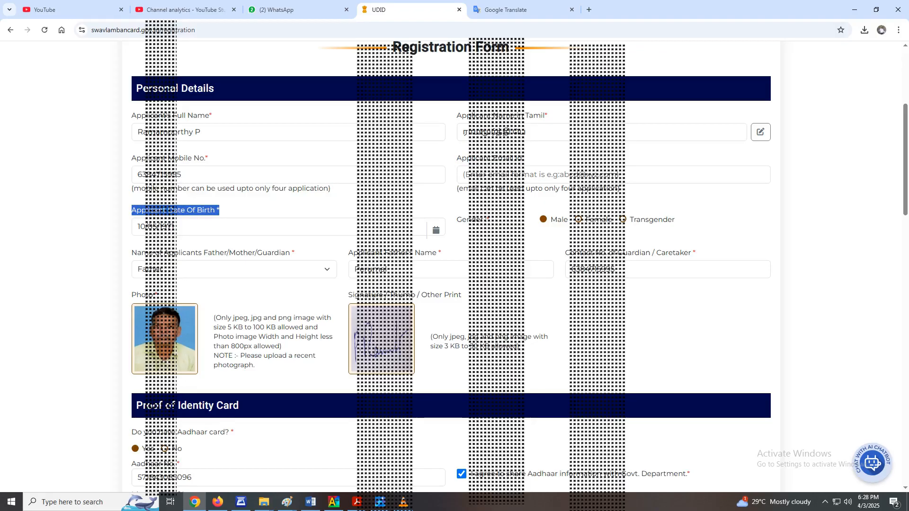
pyautogui.click(490, 220)
pyautogui.moveTo(490, 219); pyautogui.dragTo(462, 219)
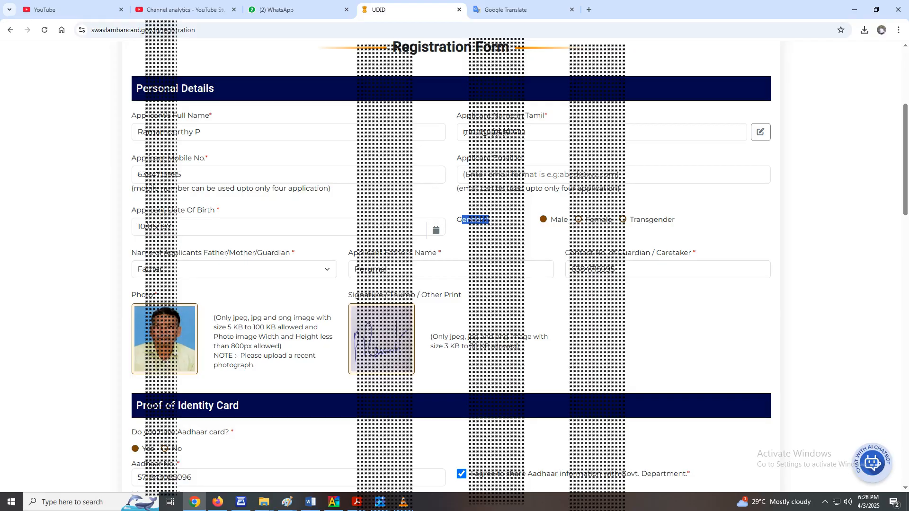
# - Examine the Father/Mother/Guardian relation options, the father's name and guardian contact number fields, and the identity and address sections below
pyautogui.click(235, 270)
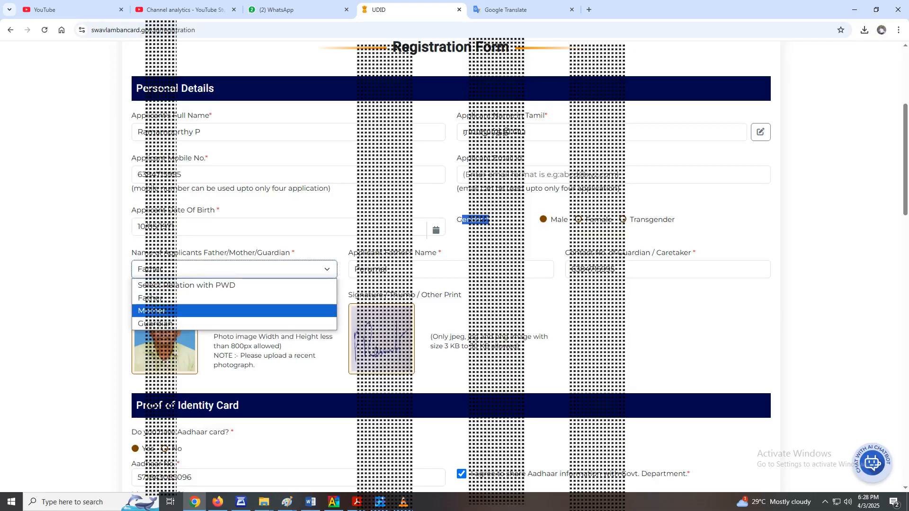
pyautogui.press('Up')
pyautogui.press('Up')
pyautogui.press('Up')
pyautogui.press('Escape')
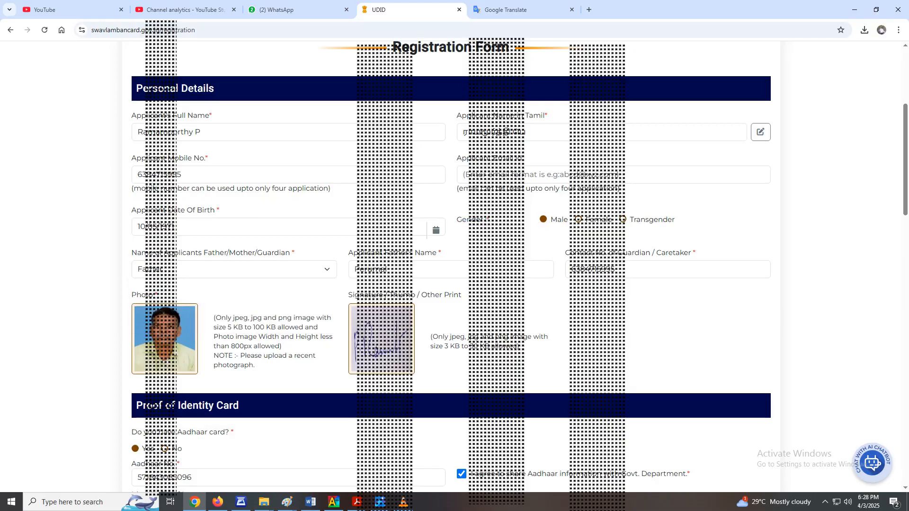
pyautogui.moveTo(442, 253); pyautogui.dragTo(348, 253)
pyautogui.moveTo(695, 253); pyautogui.dragTo(566, 253)
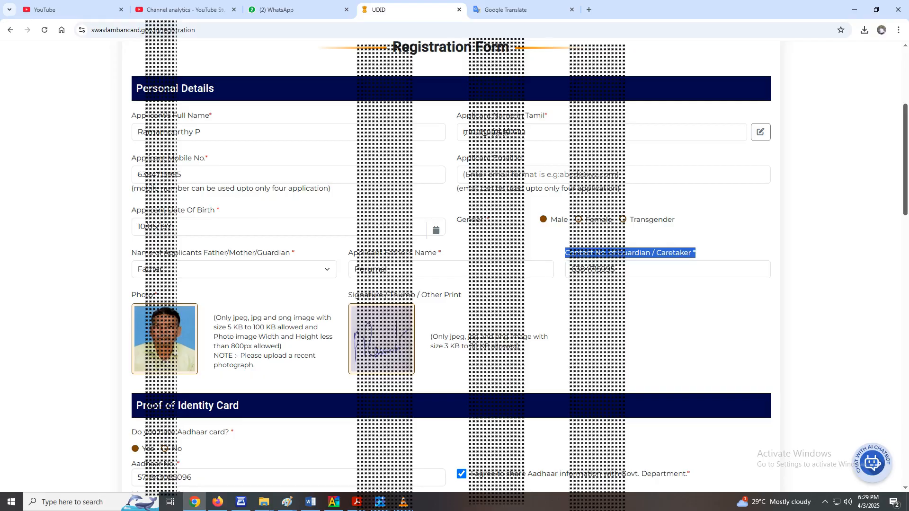
pyautogui.scroll(-7, 450, 265)
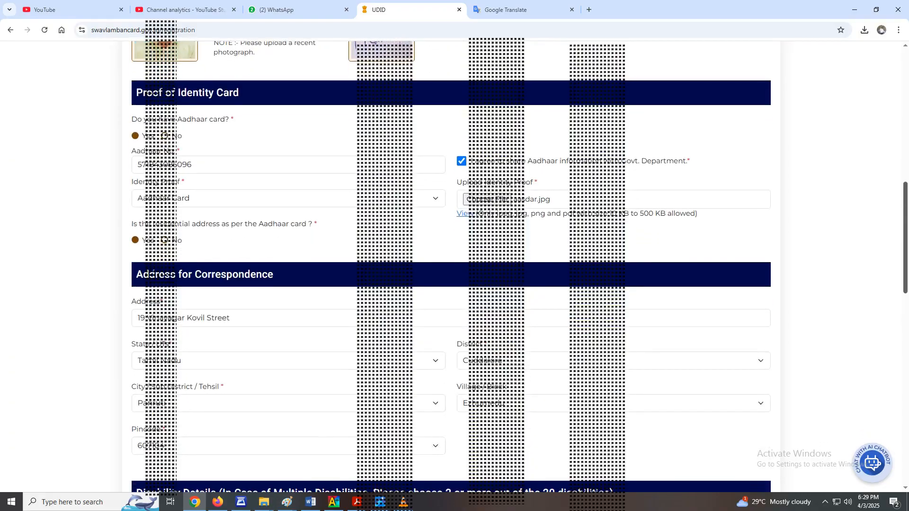
# - Review the Identity Proof options and the question on whether the residential address matches the Aadhaar card
pyautogui.scroll(-1, 450, 265)
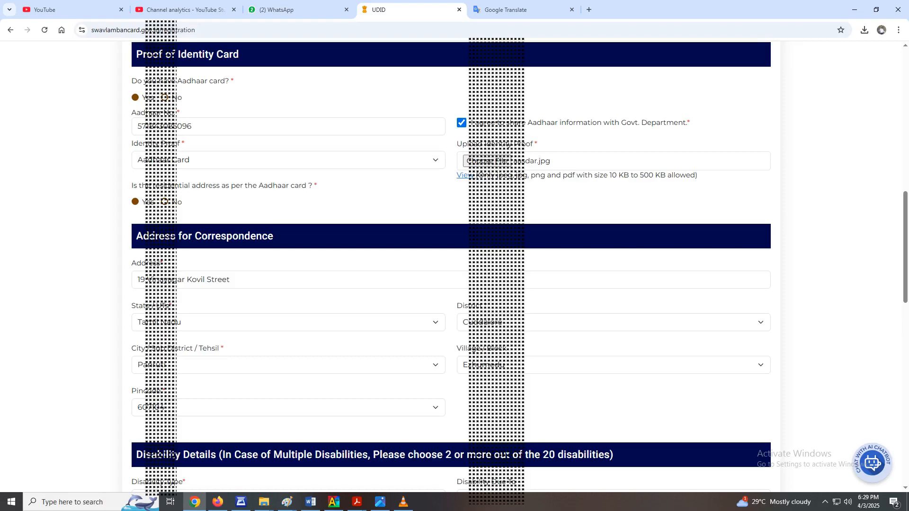
pyautogui.click(288, 160)
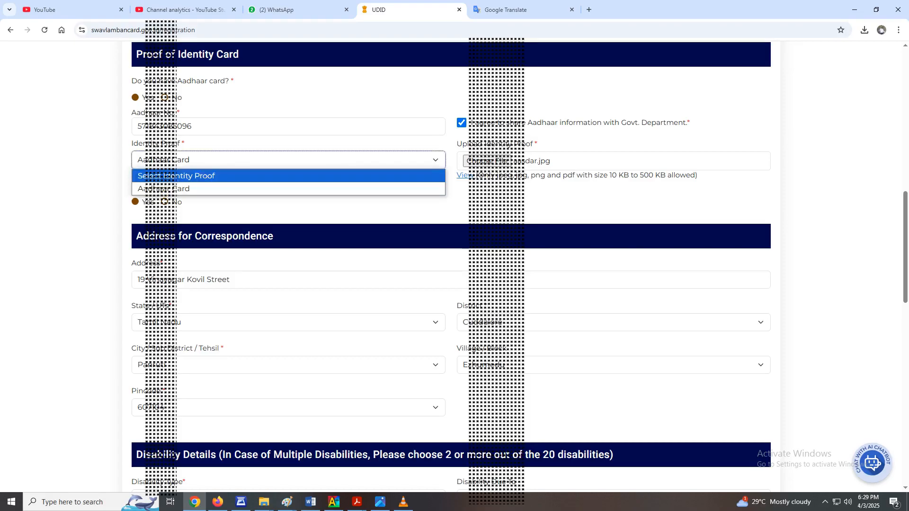
pyautogui.press('Escape')
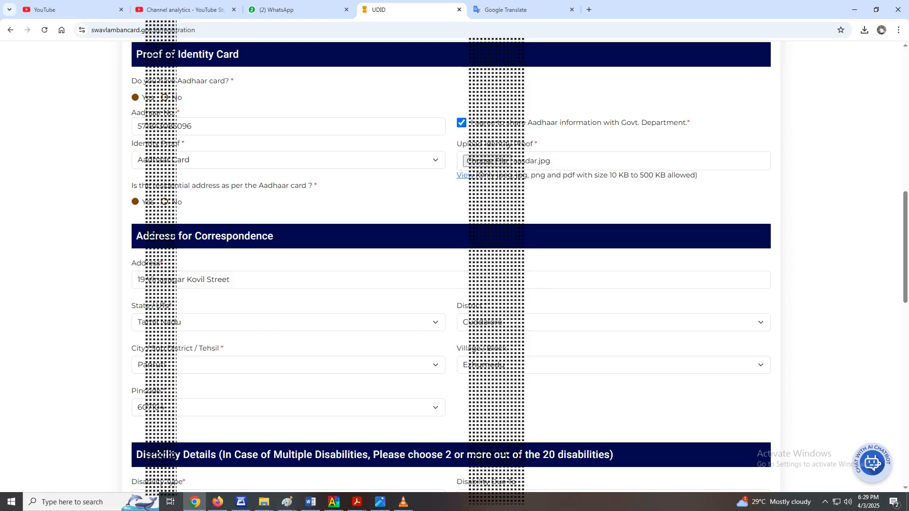
pyautogui.moveTo(318, 186); pyautogui.dragTo(132, 185)
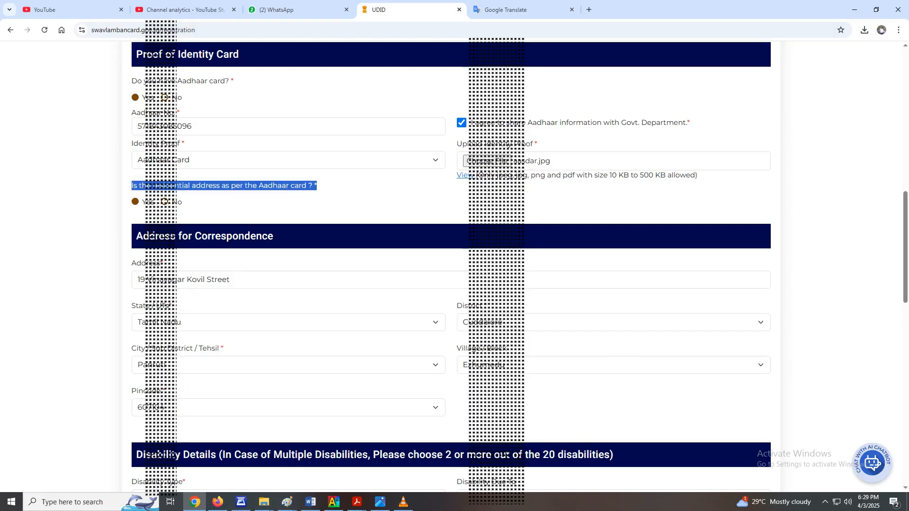
# - Examine the Address for Correspondence section, covering the address, state, district, sub-district, village and pincode fields
pyautogui.scroll(-3, 450, 267)
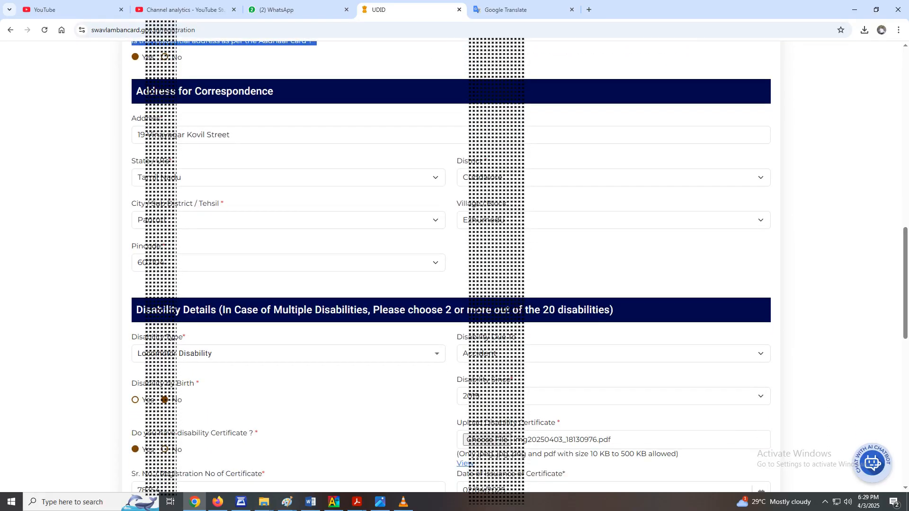
pyautogui.click(232, 135)
pyautogui.moveTo(231, 135); pyautogui.dragTo(137, 135)
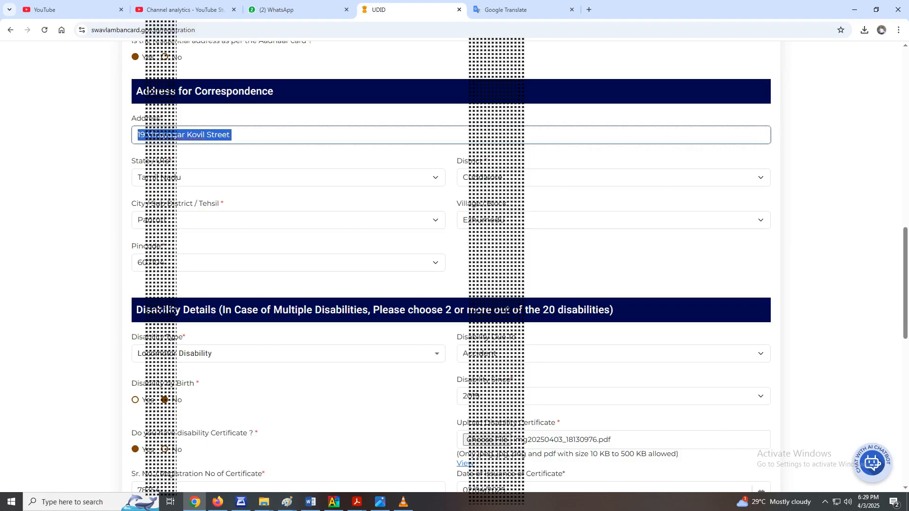
pyautogui.moveTo(171, 161); pyautogui.dragTo(131, 161)
pyautogui.moveTo(487, 160); pyautogui.dragTo(456, 161)
pyautogui.moveTo(224, 204); pyautogui.dragTo(131, 203)
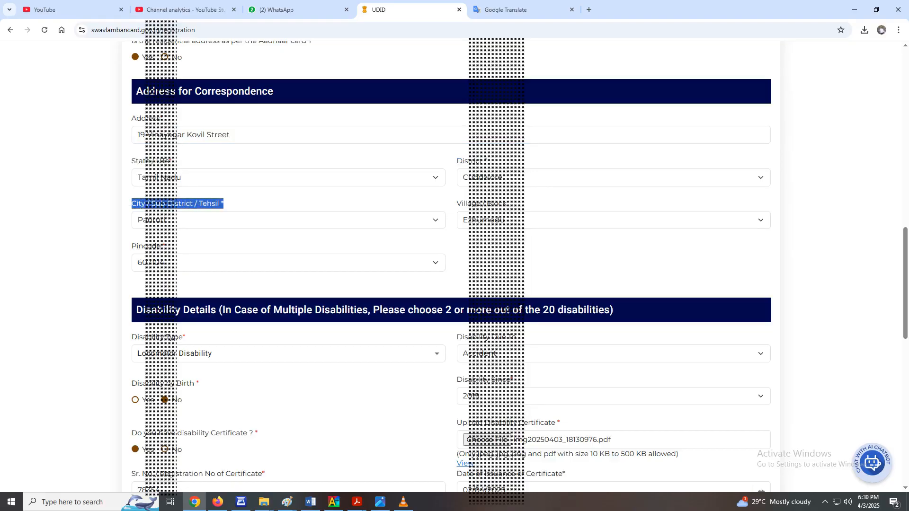
pyautogui.moveTo(507, 204); pyautogui.dragTo(457, 203)
pyautogui.moveTo(166, 246); pyautogui.dragTo(131, 246)
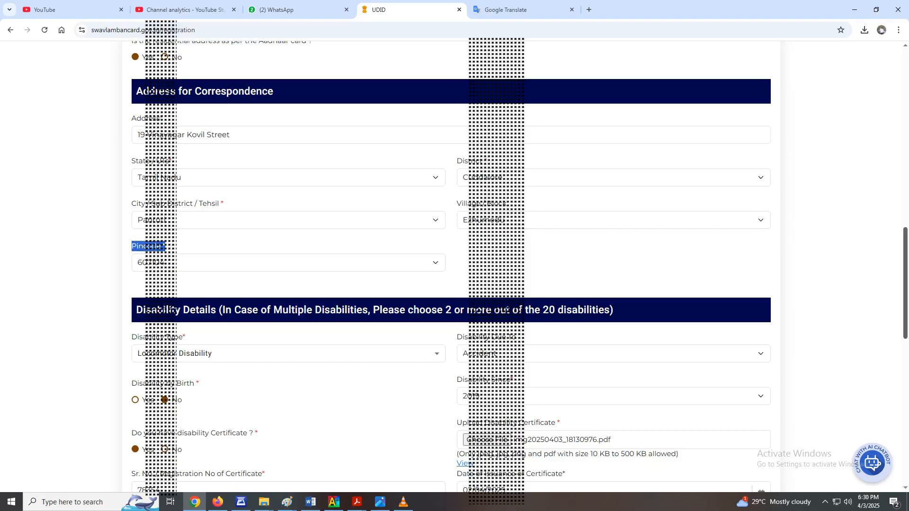
# - Review the available Disability Type options and the causes offered under Disability Due To in the Disability Details section
pyautogui.scroll(-4, 455, 265)
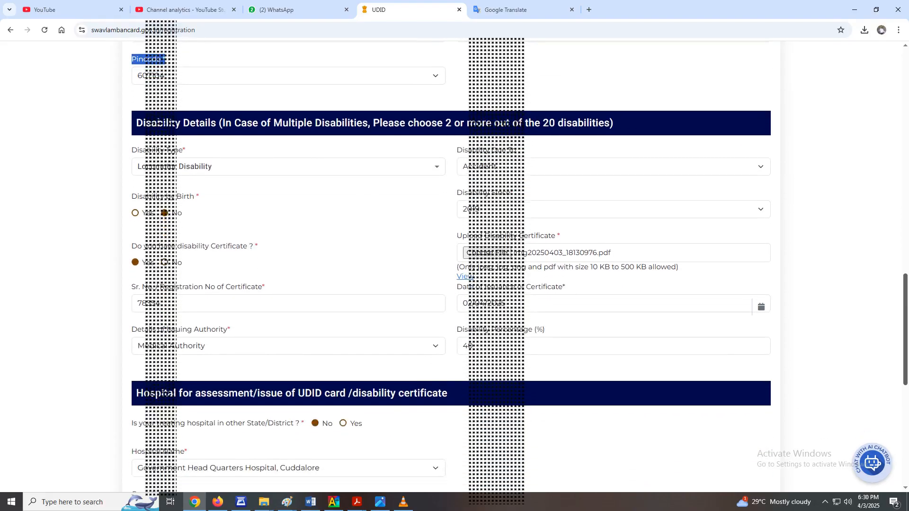
pyautogui.moveTo(905, 334); pyautogui.dragTo(905, 339)
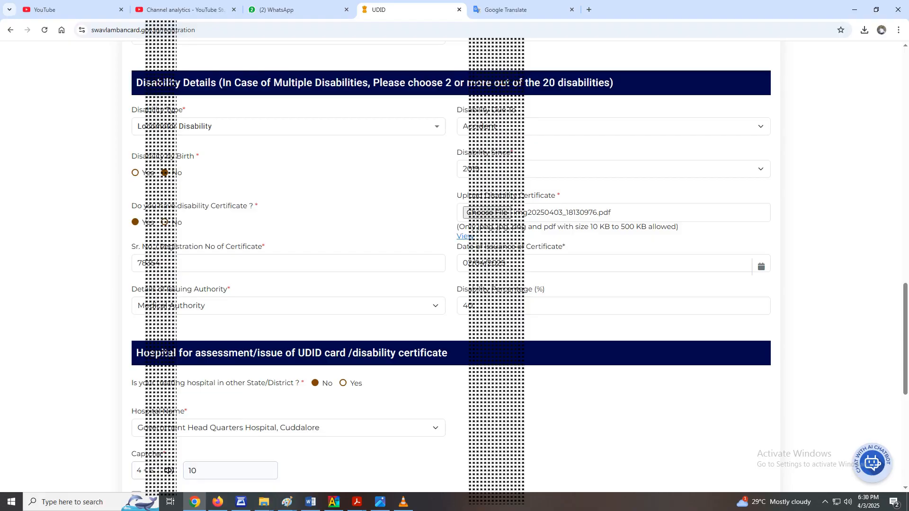
pyautogui.click(288, 126)
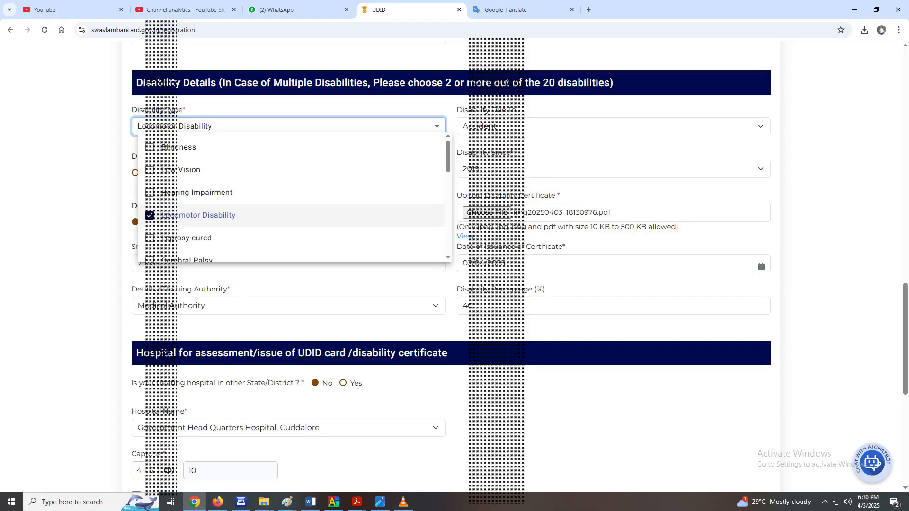
pyautogui.press('Escape')
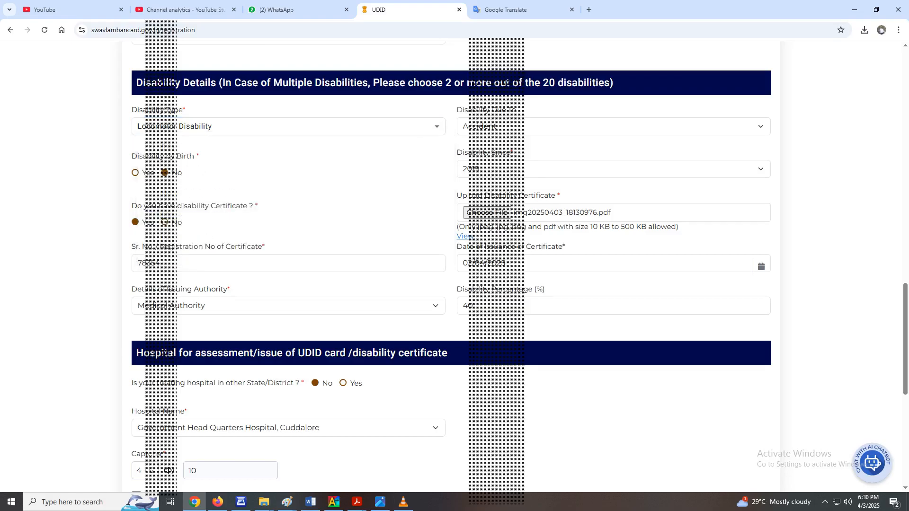
pyautogui.click(613, 126)
pyautogui.press('Down')
pyautogui.press('Down')
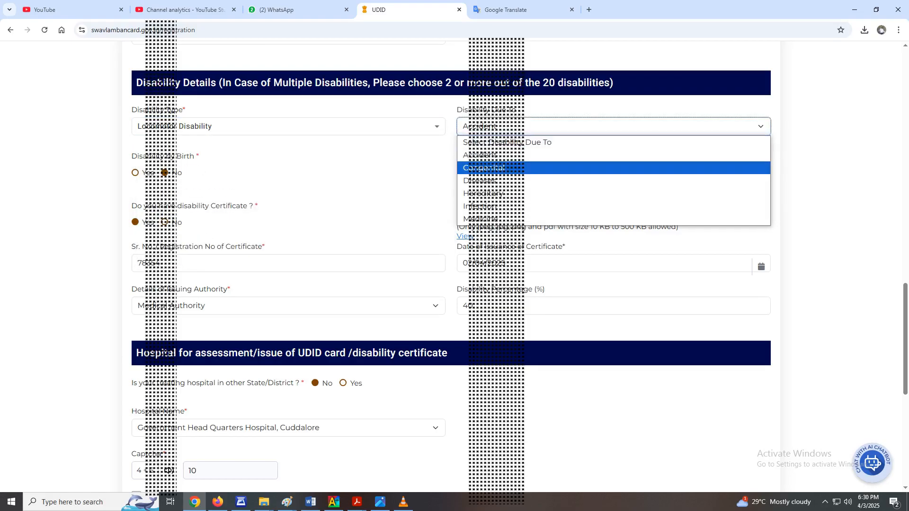
pyautogui.press('Down')
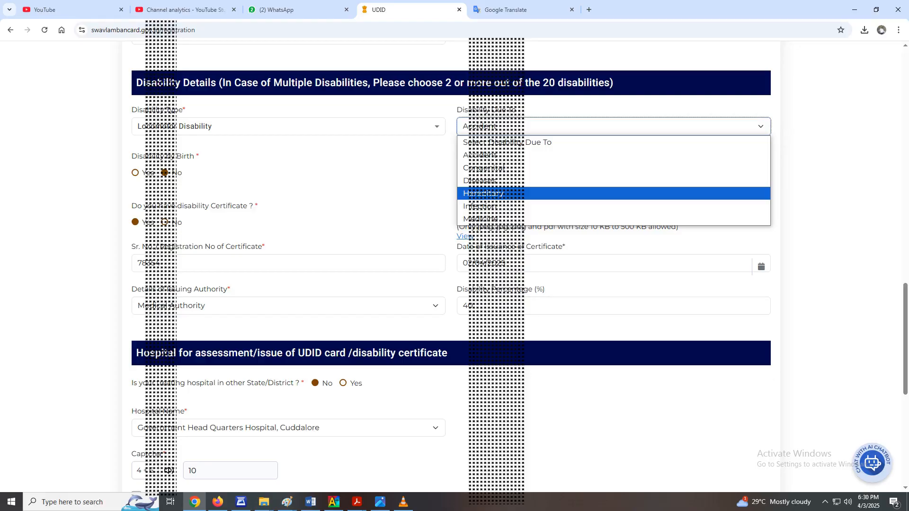
pyautogui.press('Up')
pyautogui.press('Up')
pyautogui.press('Up')
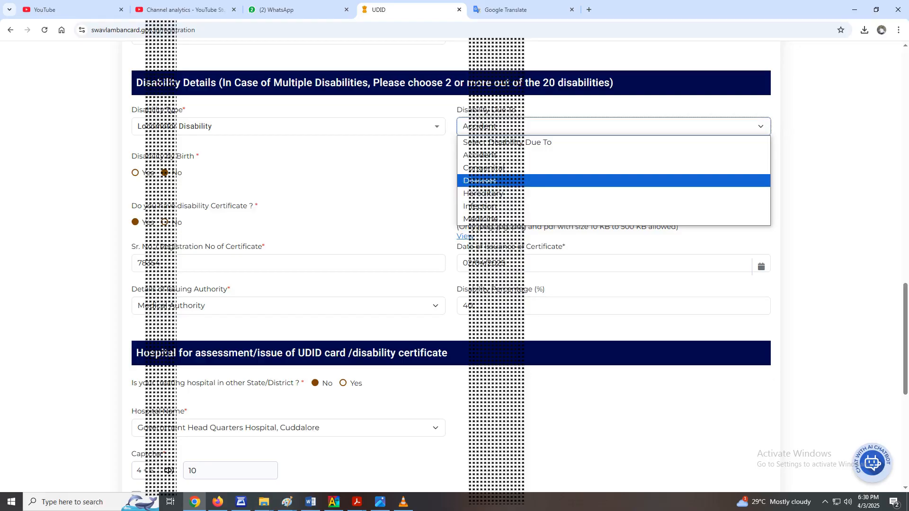
pyautogui.press('Return')
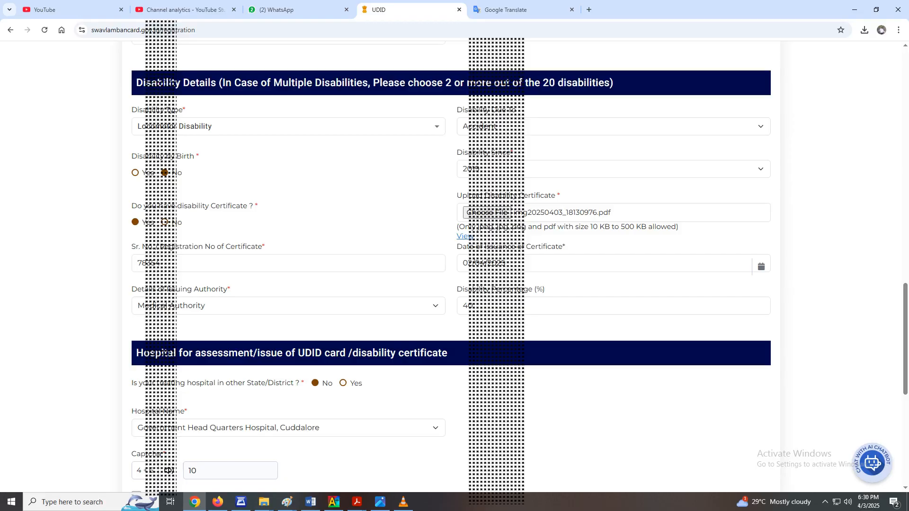
# - Check the Disability by Birth answer, the Disability Since year list and the question about having a disability certificate
pyautogui.moveTo(188, 174); pyautogui.dragTo(131, 157)
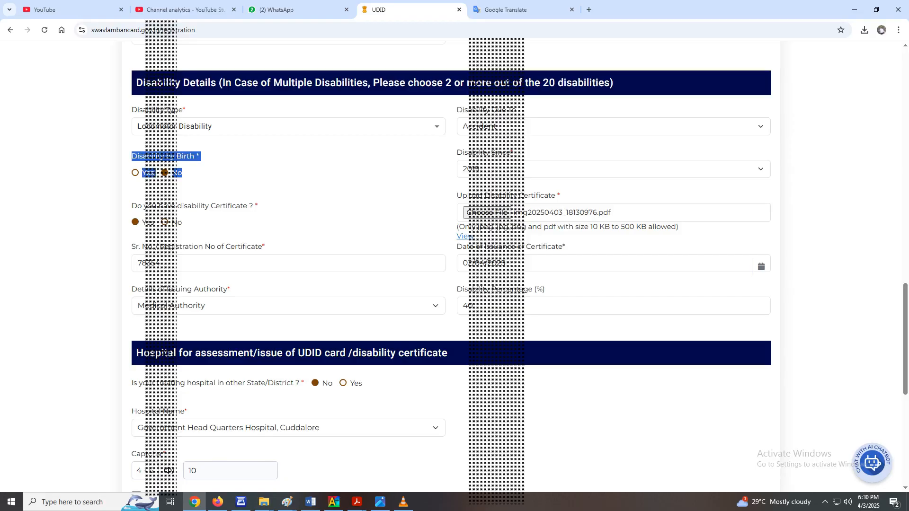
pyautogui.click(208, 166)
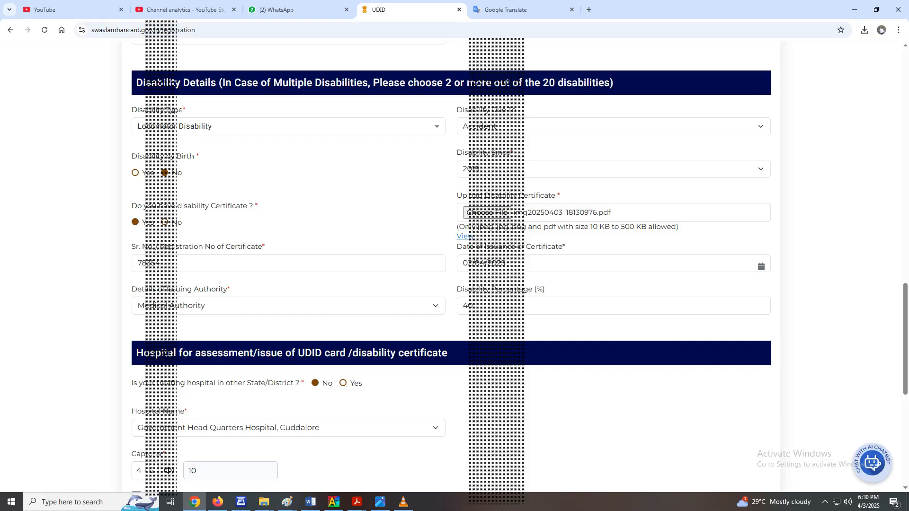
pyautogui.click(613, 169)
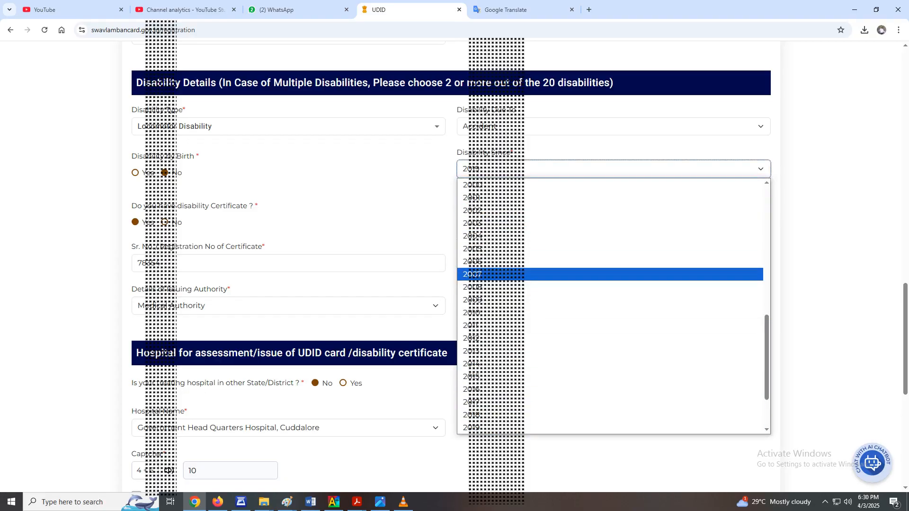
pyautogui.click(331, 213)
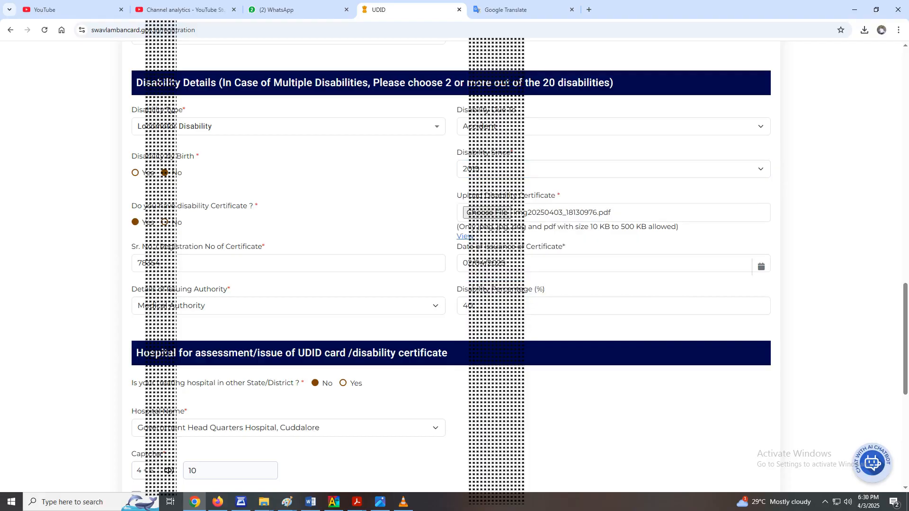
pyautogui.moveTo(255, 206); pyautogui.dragTo(132, 206)
pyautogui.click(131, 206)
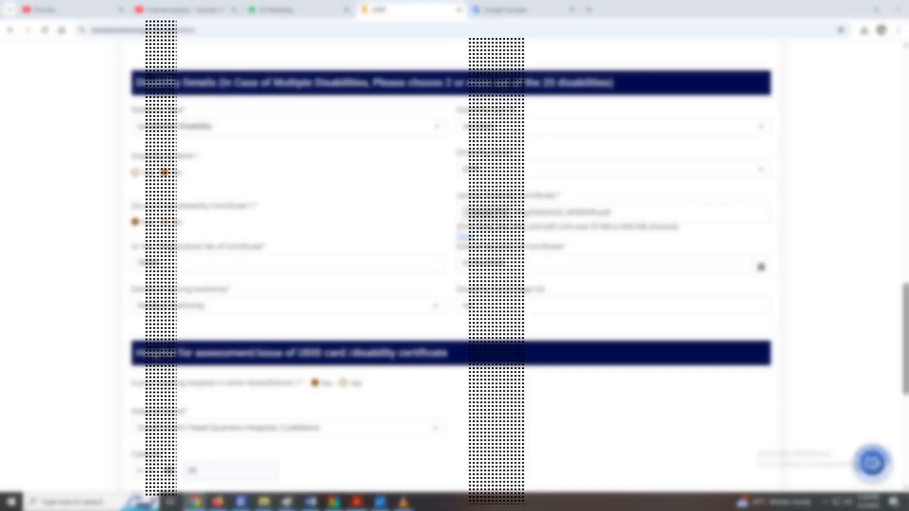
# - Switch to the disability certificate PDF in Adobe Acrobat and view the beginning of its first page
pyautogui.moveTo(357, 501)
pyautogui.click(450, 459)
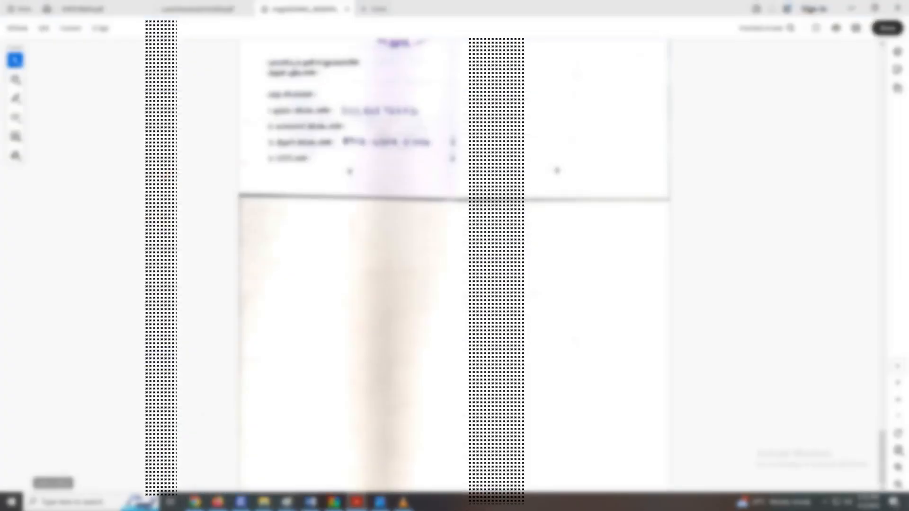
pyautogui.moveTo(881, 457); pyautogui.dragTo(881, 74)
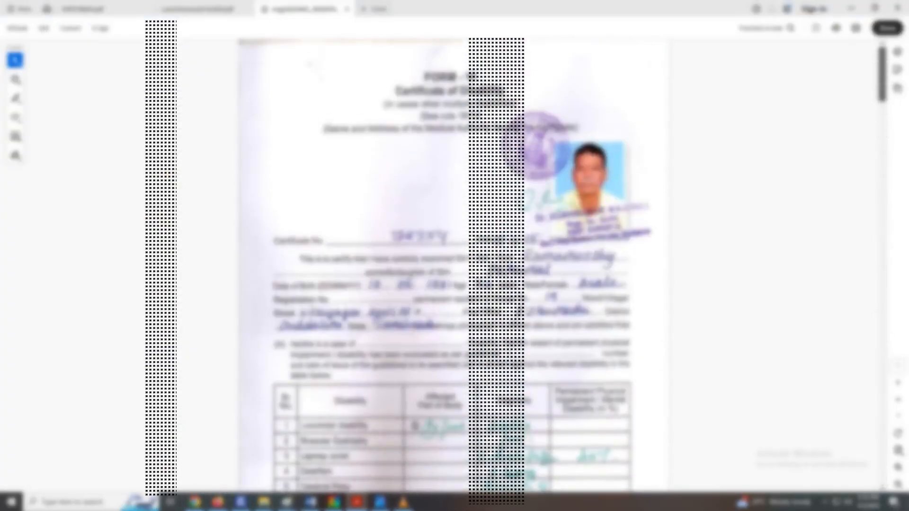